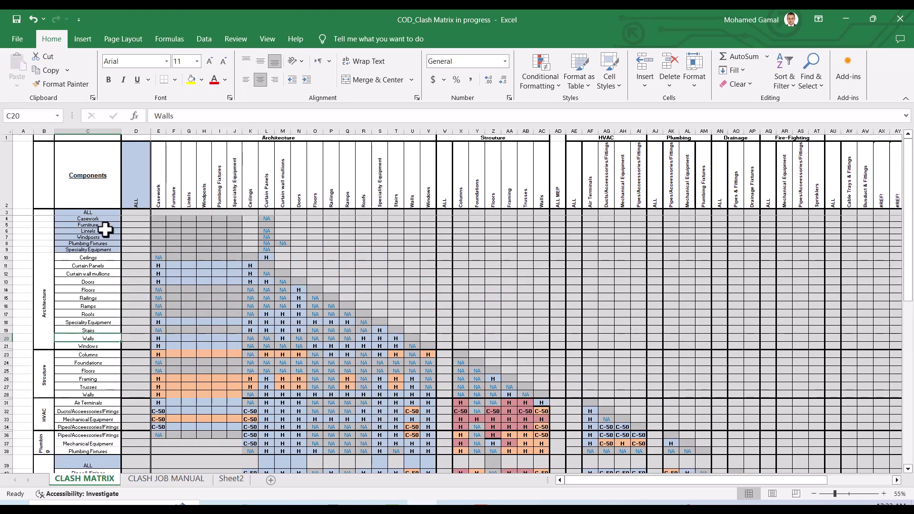
Step: Review the Architecture components listed in the clash matrix rows, from Ceilings through Curtain Panels, Doors and Floors to Roofs
left_click(104, 258)
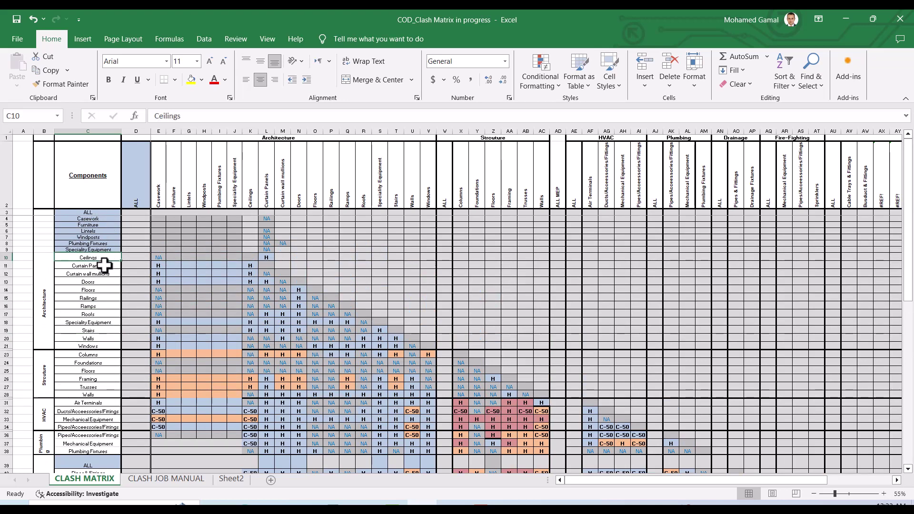
left_click(104, 266)
left_click(101, 282)
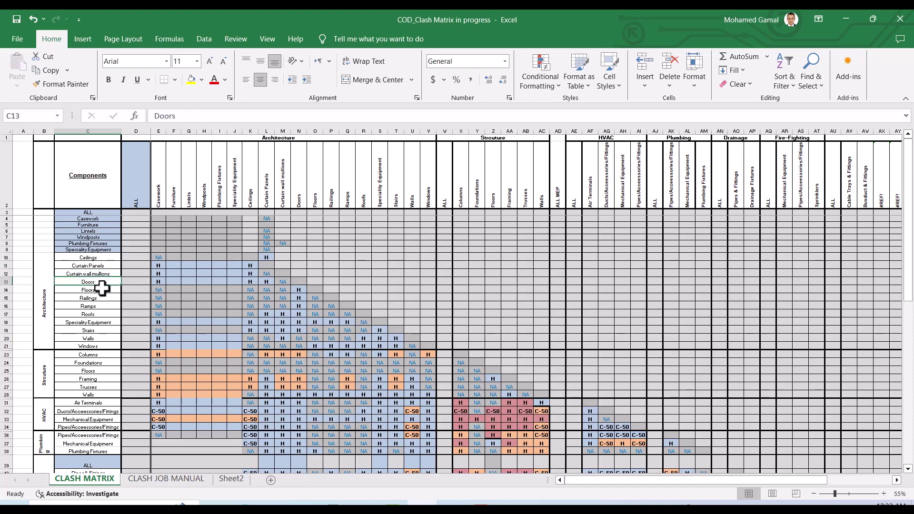
left_click(99, 290)
left_click(93, 313)
scroll(84, 338, "down", 3)
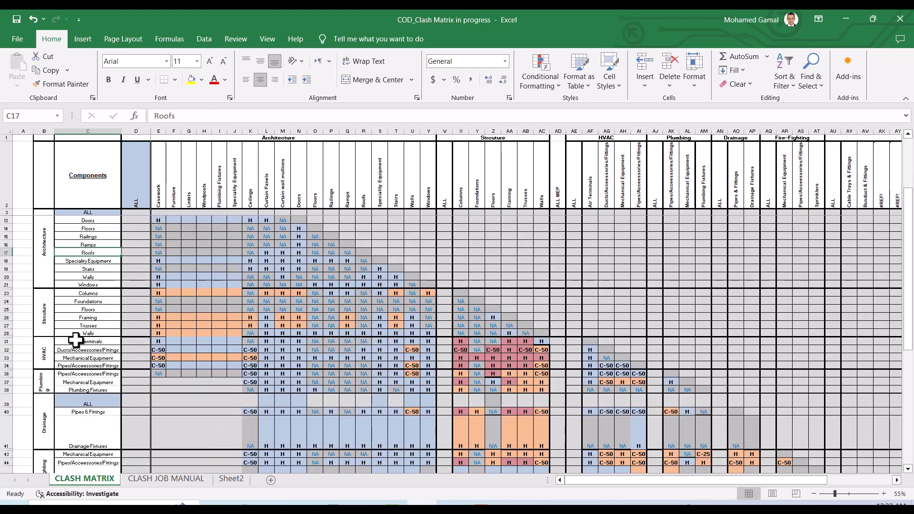
Step: Review the Structure components from Foundations to Walls and the HVAC components from Air Terminals to Mechanical Equipment
left_click(91, 301)
left_click(91, 310)
key("Up")
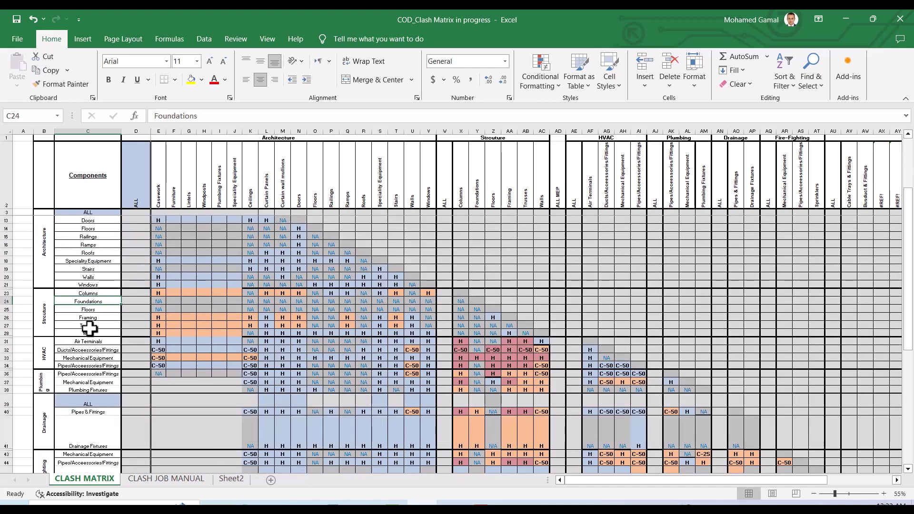
left_click(90, 326)
key("Down")
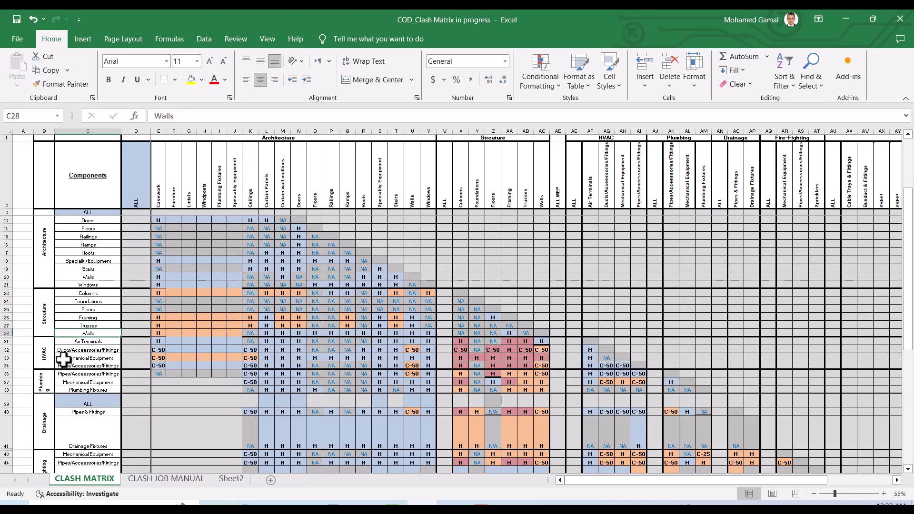
left_click(85, 342)
left_click(88, 358)
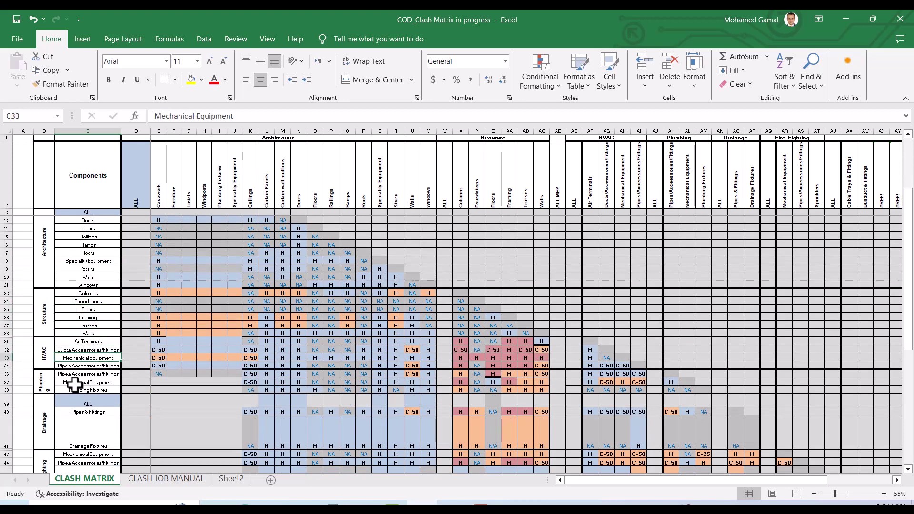
Step: Increase the height of the Plumbing Fixtures row so the merged Plumbing label beside it fits
left_click_drag(13, 393, 12, 400)
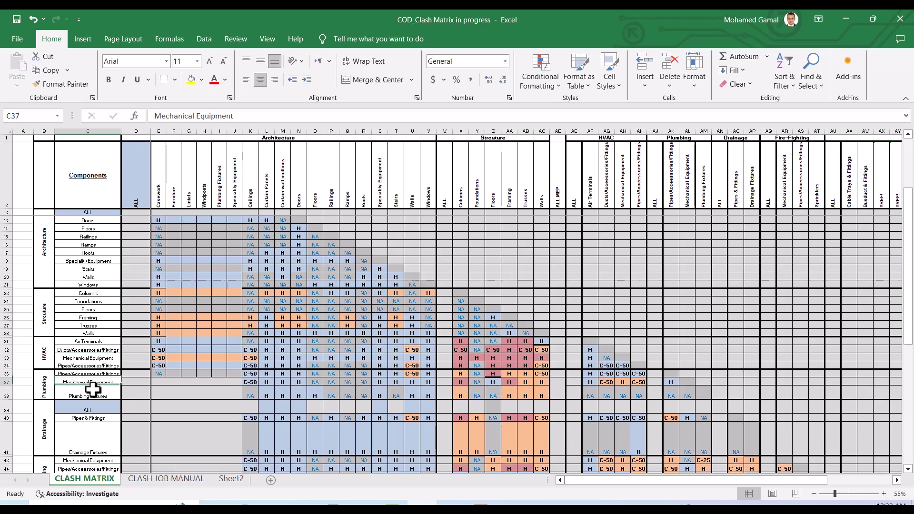
left_click(94, 388)
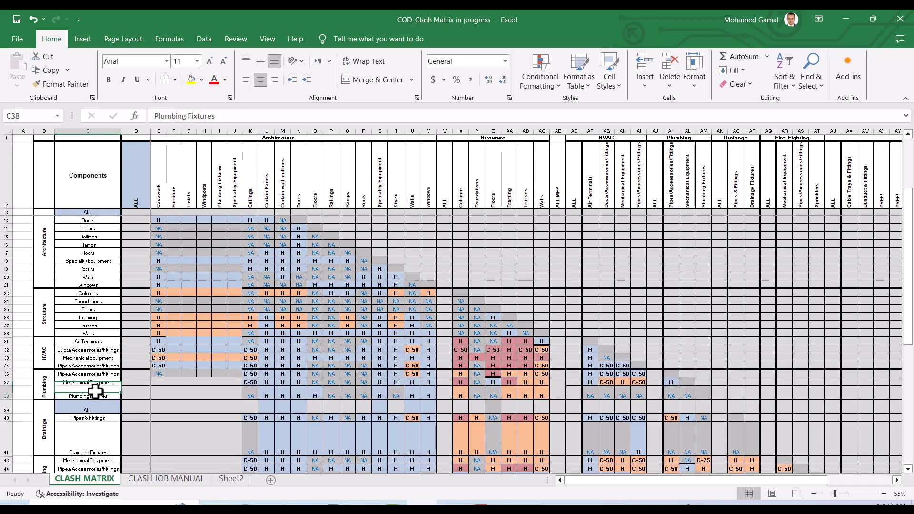
Step: Review the Drainage components, Pipes & Fittings and Drainage Fixtures, and the Fire-Fighting components down to Sprinklers
left_click(88, 419)
left_click(93, 444)
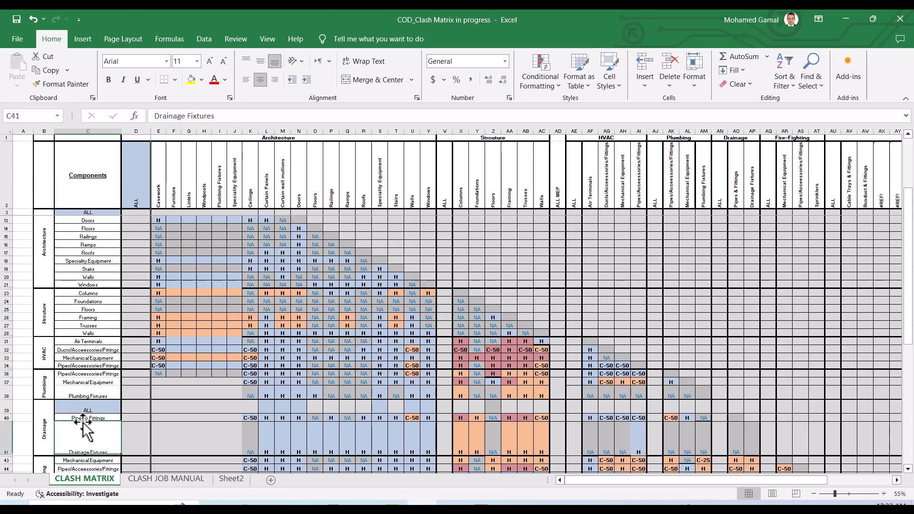
scroll(33, 420, "down", 2)
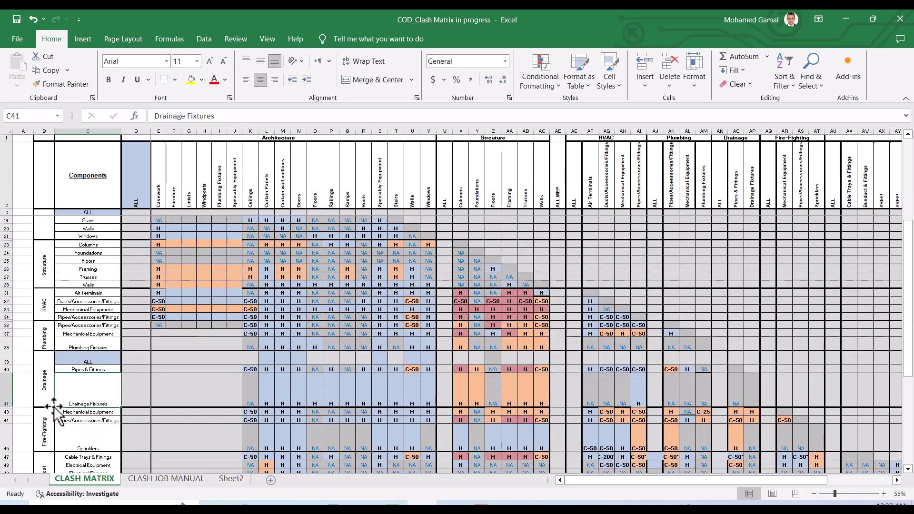
left_click(76, 431)
scroll(94, 358, "up", 5)
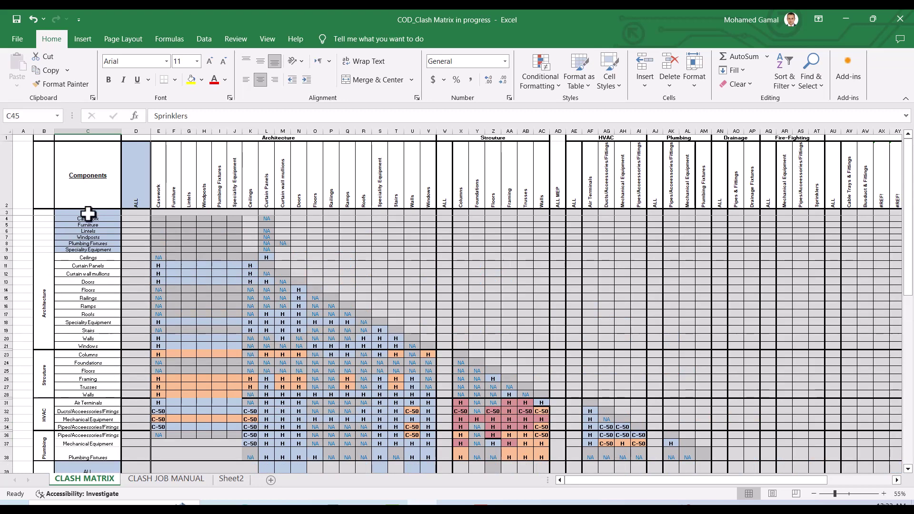
Step: Examine the component headers across row 2 and the Architecture and Structure discipline headings above them
left_click_drag(134, 192, 837, 199)
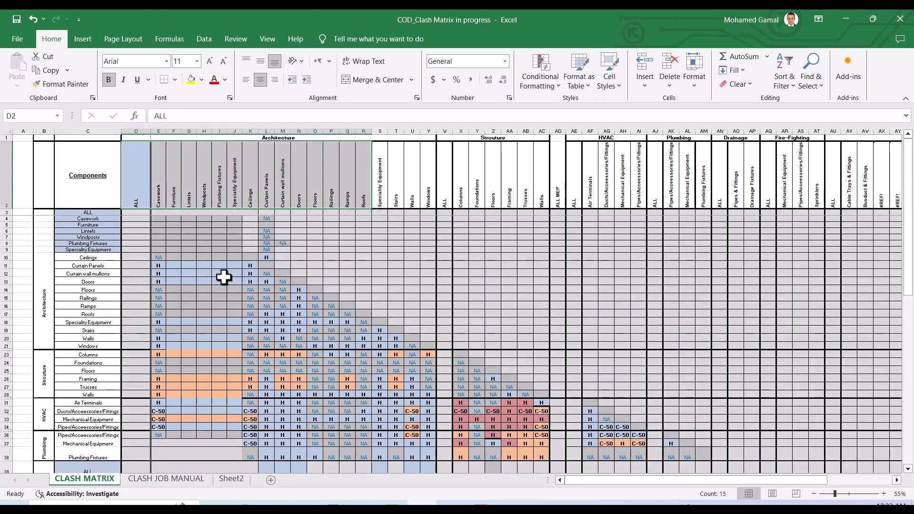
left_click(202, 274)
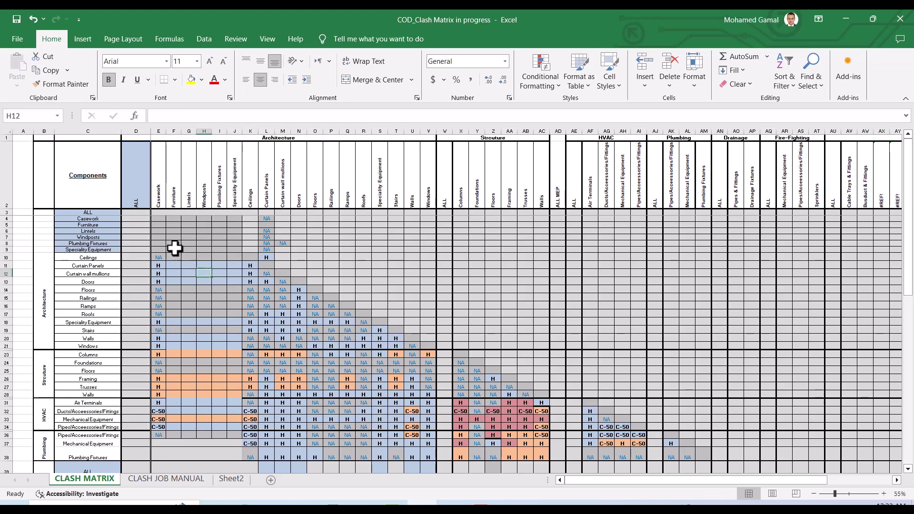
left_click(285, 139)
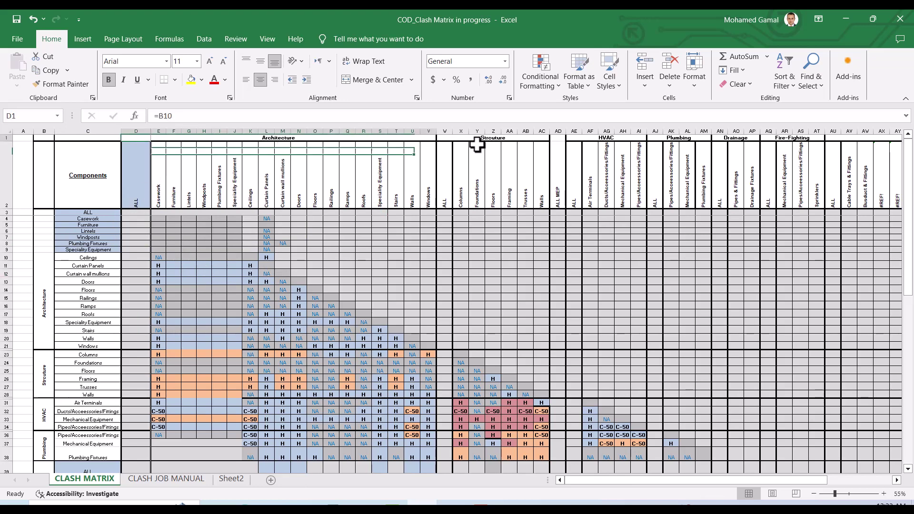
left_click(508, 139)
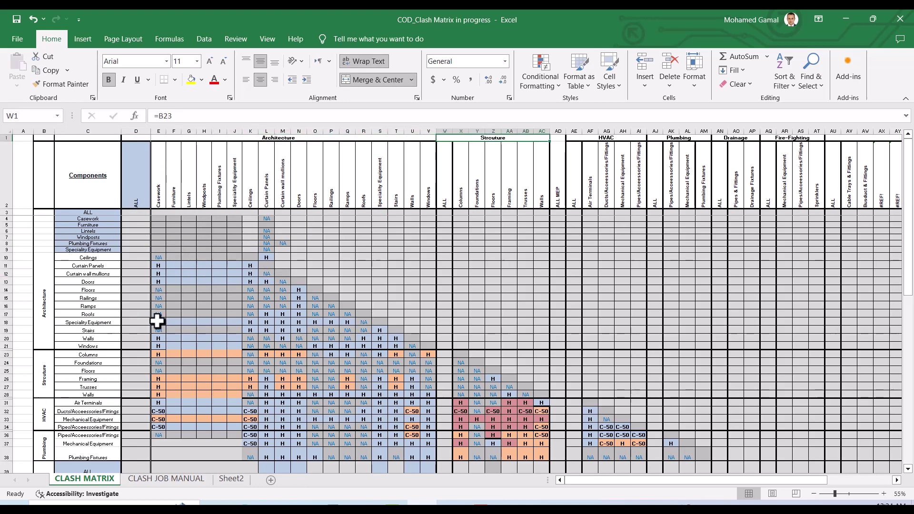
Step: Examine sample clash codes where component rows meet the Casework, Ceilings and Curtain Panels columns
left_click(191, 292)
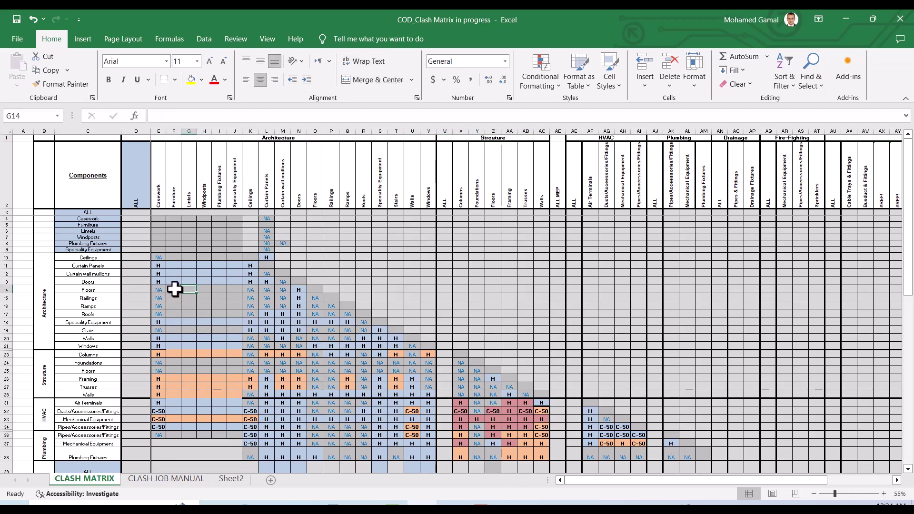
left_click(160, 268)
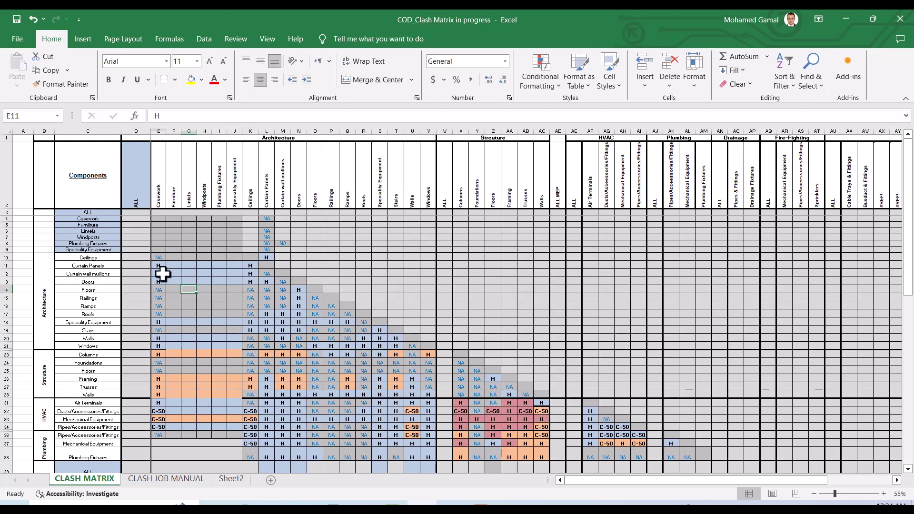
left_click(246, 411)
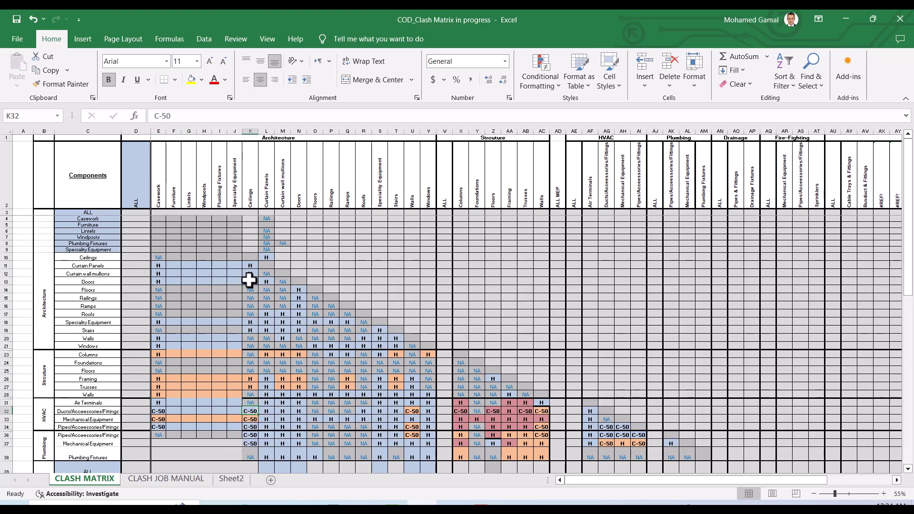
left_click(266, 274)
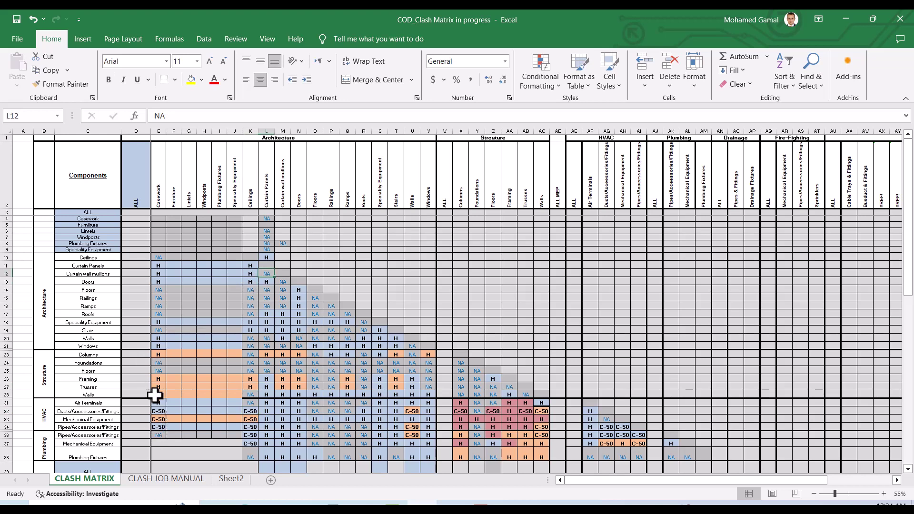
Step: Check the clash code for structural Columns against architectural Ceilings
left_click(103, 357)
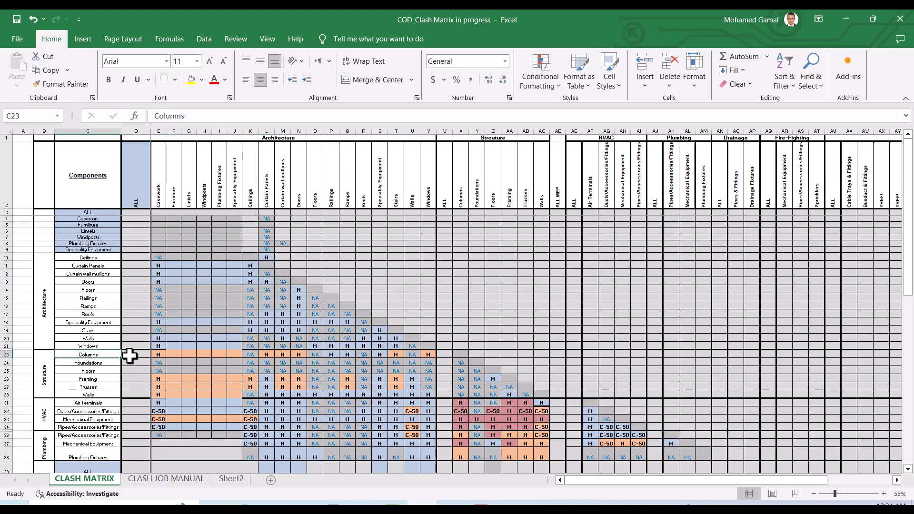
left_click(250, 357)
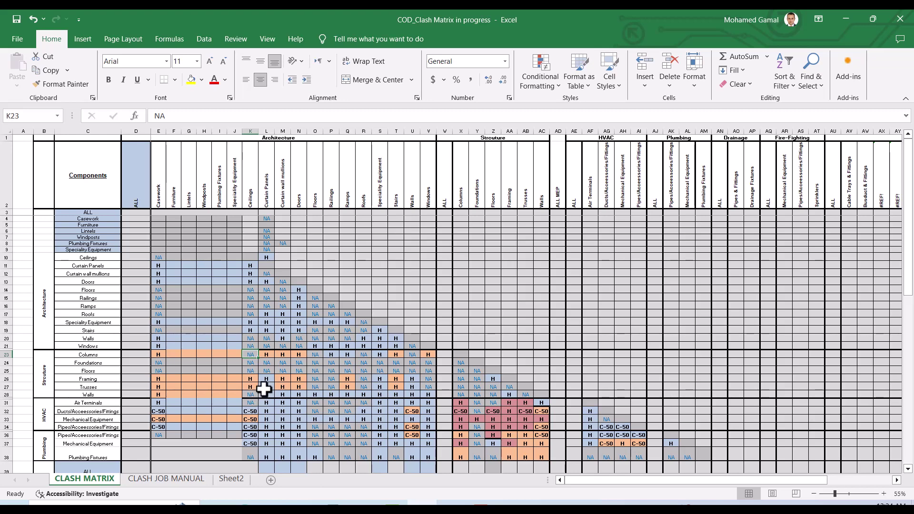
scroll(263, 379, "down", 3)
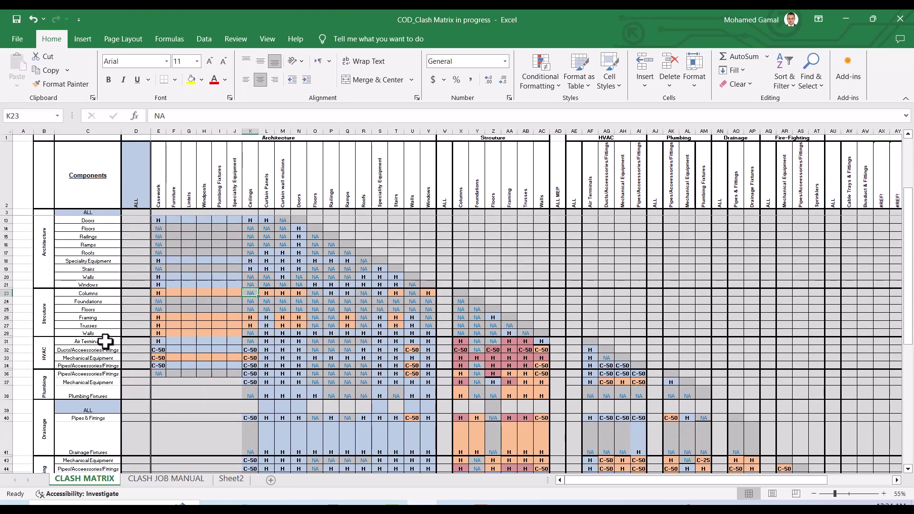
Step: Check the HVAC Air Terminals row against Ceilings, Curtain wall mullions, Floors and Speciality Equipment
left_click(251, 341)
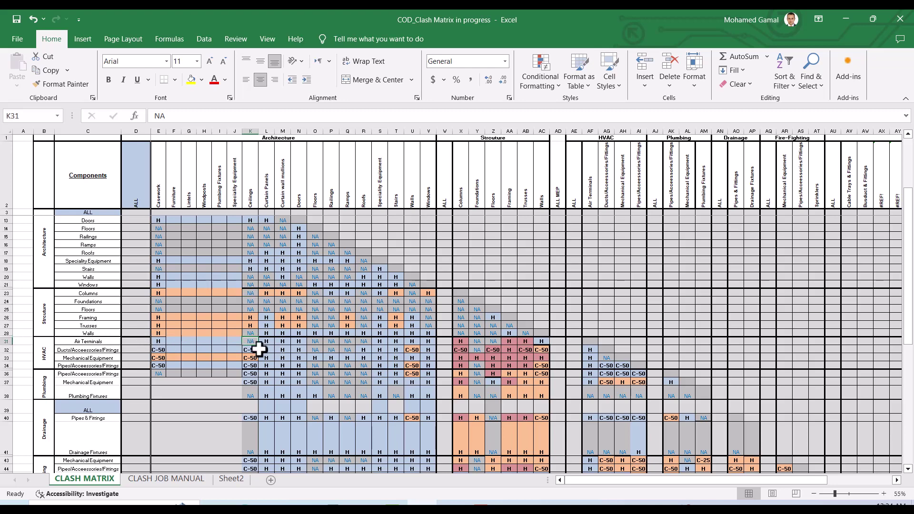
left_click_drag(114, 341, 248, 341)
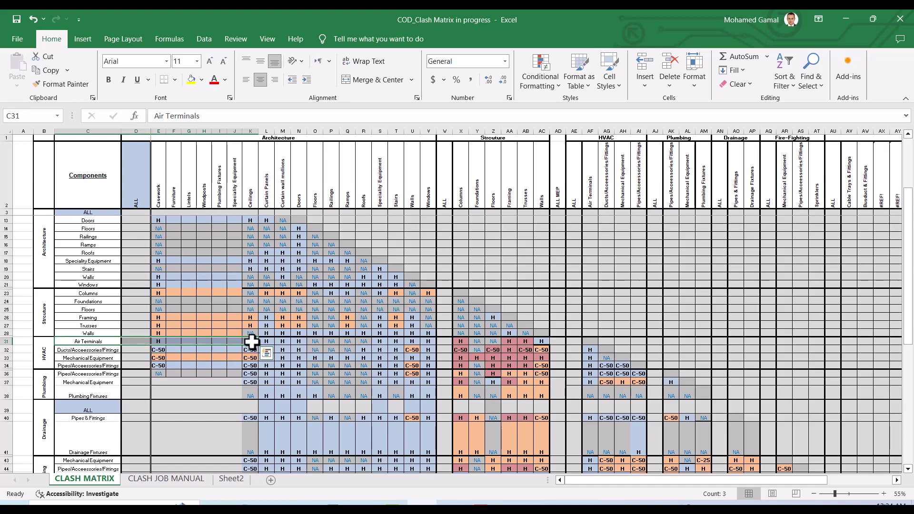
left_click(296, 343)
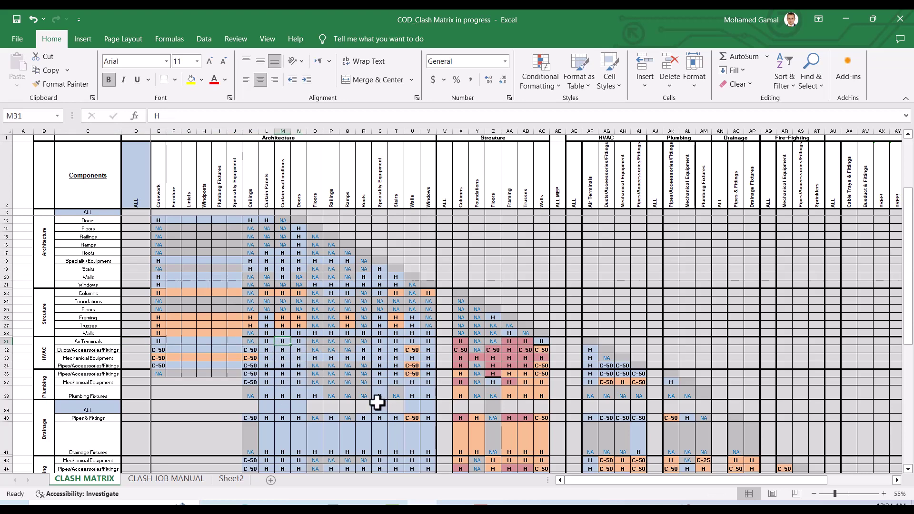
left_click(316, 344)
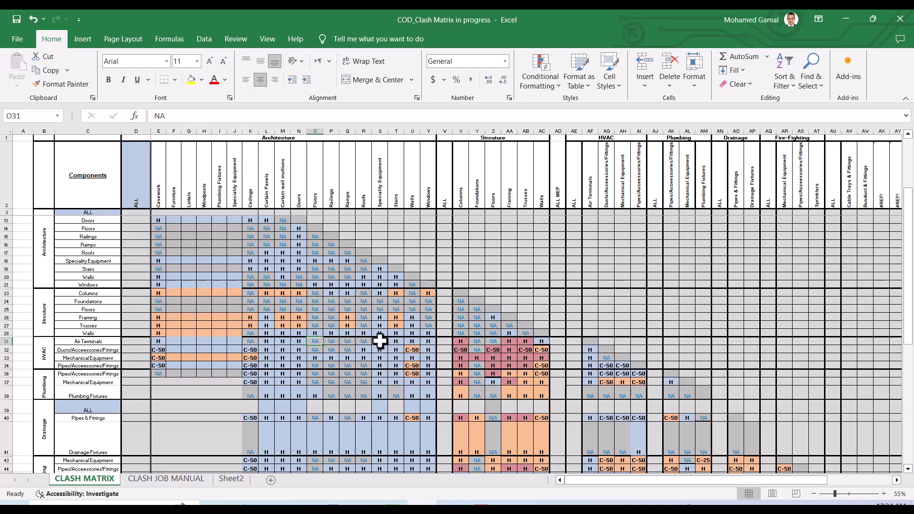
left_click(379, 340)
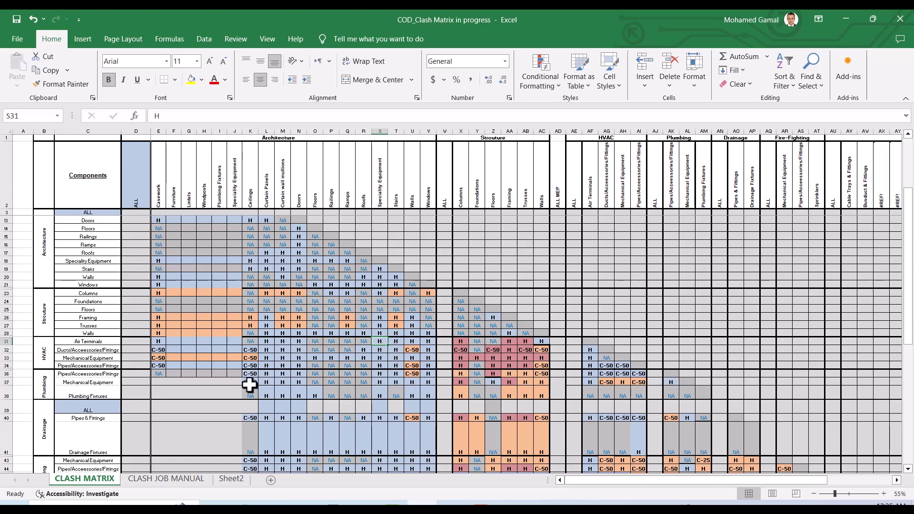
Step: Check the clearance codes for HVAC Mechanical Equipment and Pipes/Accessories/Fittings against Ceilings
left_click(247, 358)
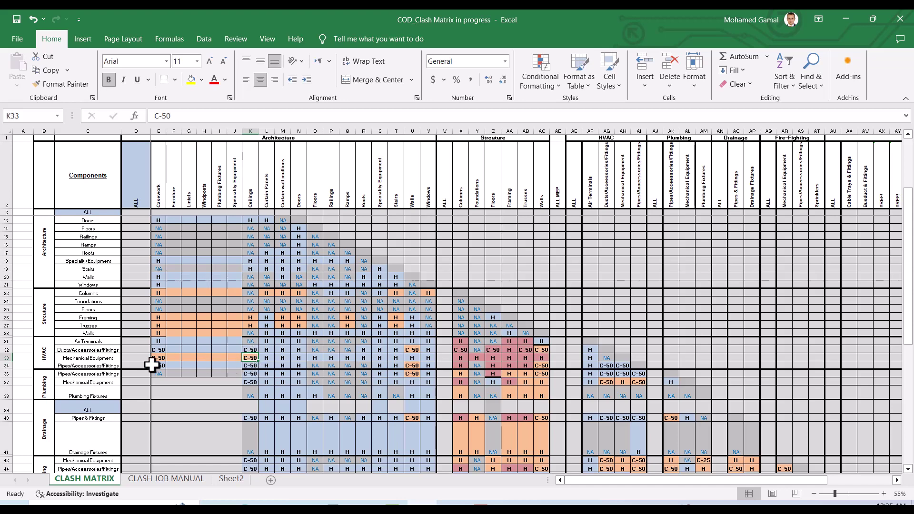
left_click(96, 358)
left_click(250, 199)
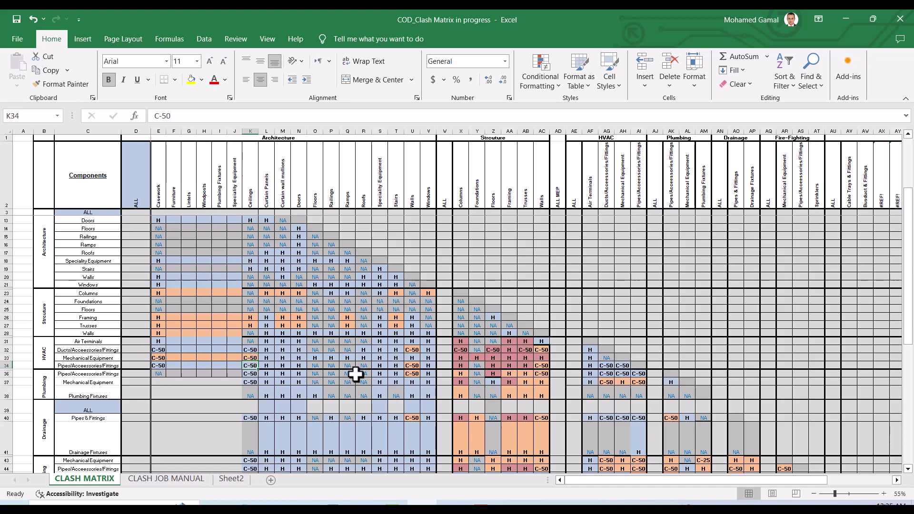
Step: Review the Electrical components in the matrix, from Cable Trays & Fittings through Electrical Equipment to the lighting rows
scroll(358, 373, "down", 3)
scroll(357, 372, "down", 4)
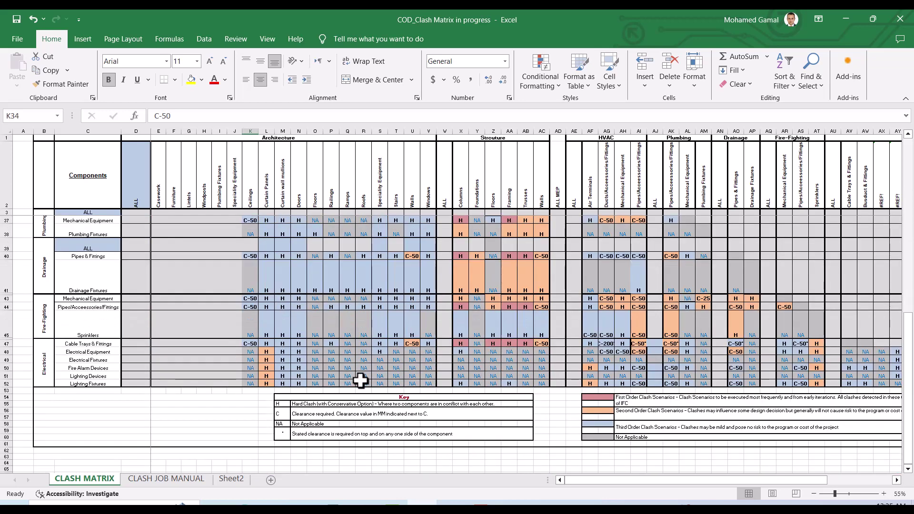
mouse_move(44, 363)
left_mouse_down()
mouse_move(198, 363)
mouse_move(36, 363)
mouse_move(64, 368)
mouse_move(45, 367)
left_mouse_up()
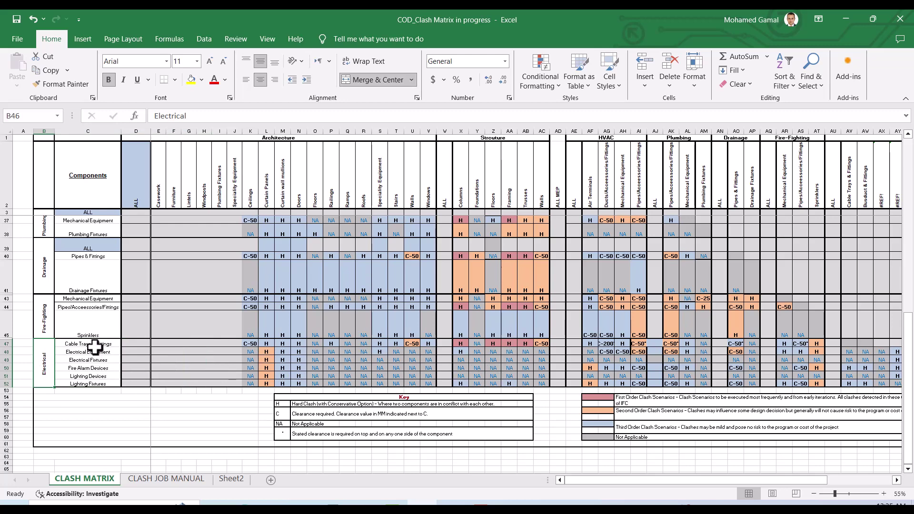
left_click_drag(317, 358, 388, 360)
left_click_drag(88, 353, 87, 389)
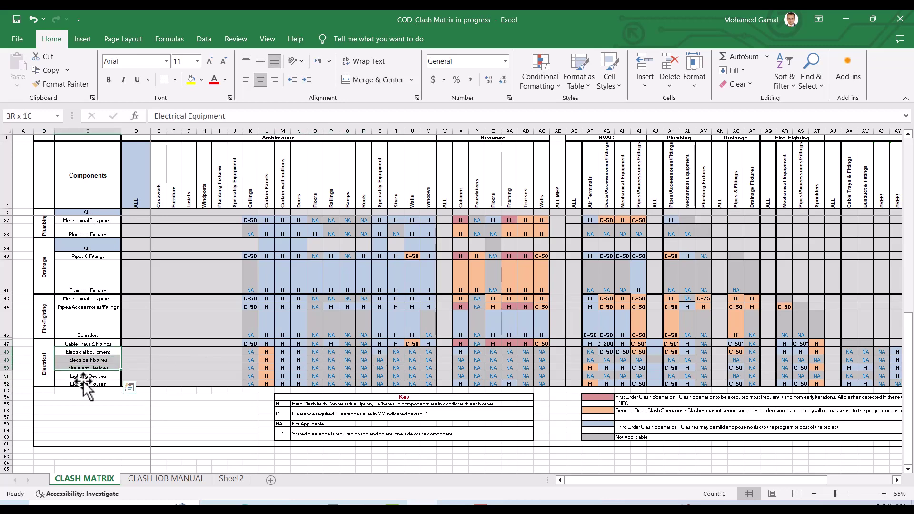
left_click(88, 344)
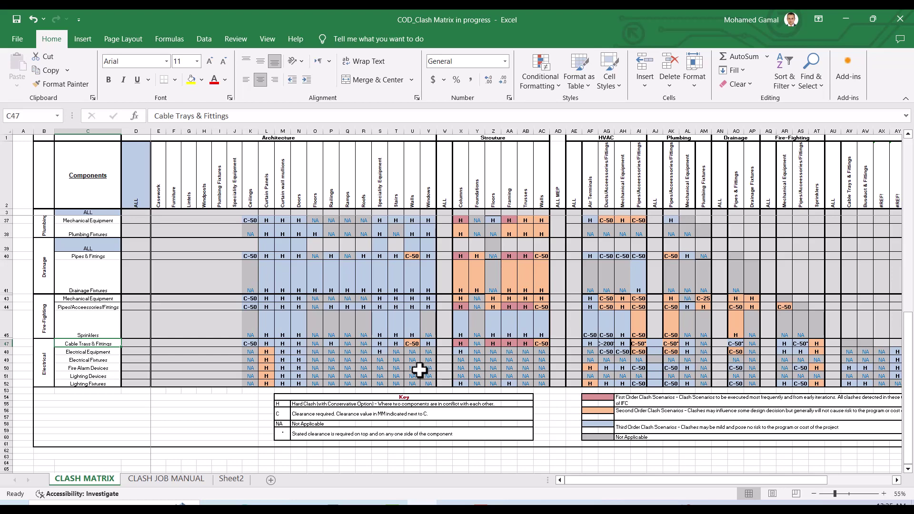
Step: Set the sheet zoom to 40% to view all discipline rows and columns of the clash matrix together
scroll(419, 370, "up", 7)
scroll(419, 370, "up", 3)
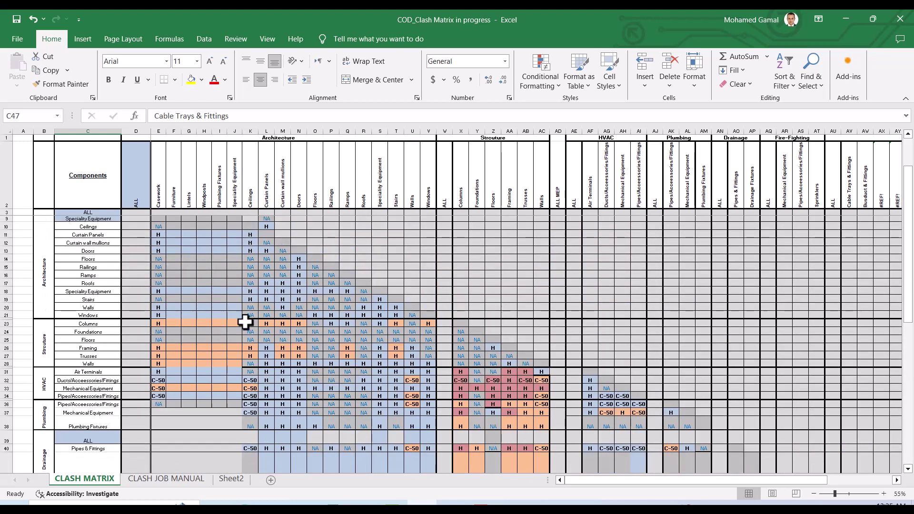
scroll(271, 328, "down", 1)
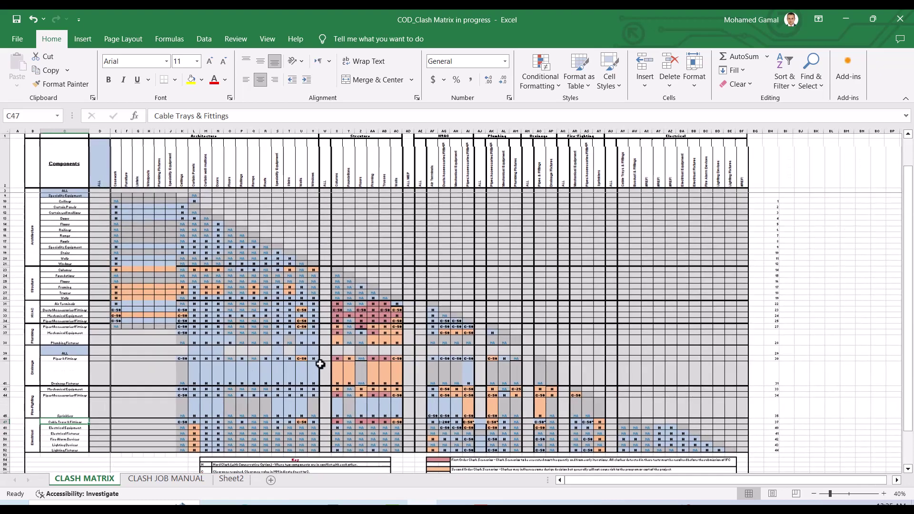
Step: Read the Key below the clash matrix for the definitions of the H, C, NA and asterisk codes
scroll(357, 369, "down", 1)
scroll(439, 381, "up", 3)
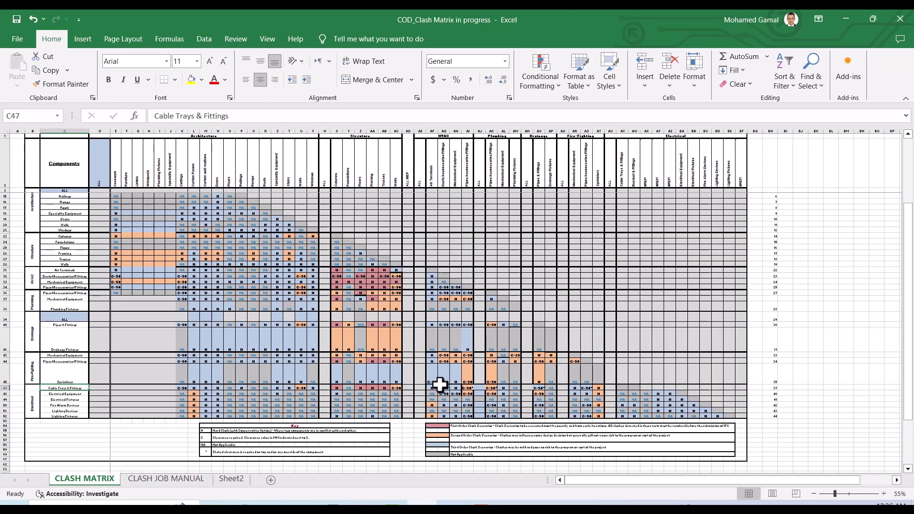
scroll(504, 381, "down", 5)
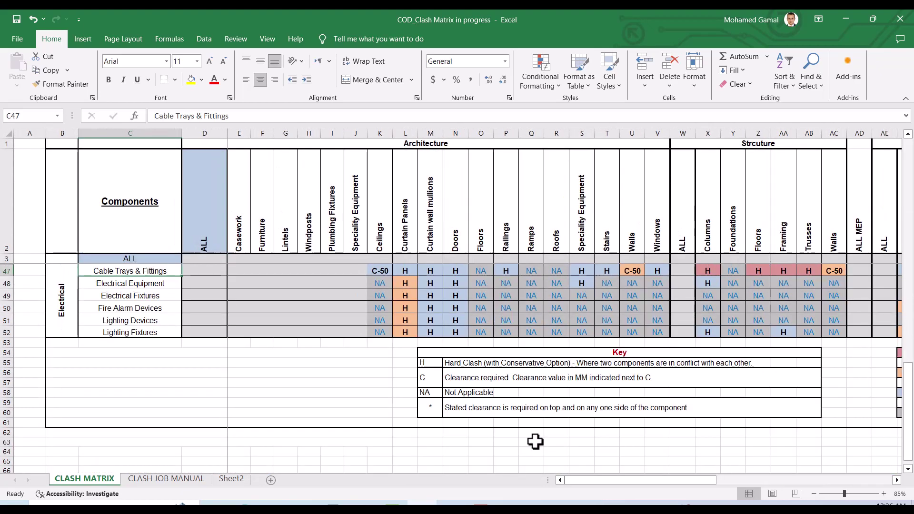
scroll(476, 412, "up", 1)
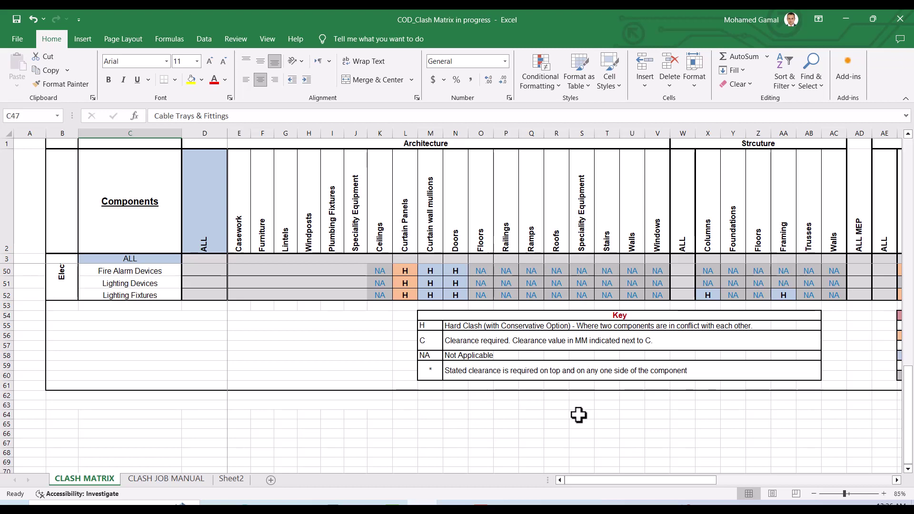
Step: Review the matrix rows from Architecture down through Electrical against the other disciplines, with the sheet at 55% zoom
scroll(577, 417, "up", 12)
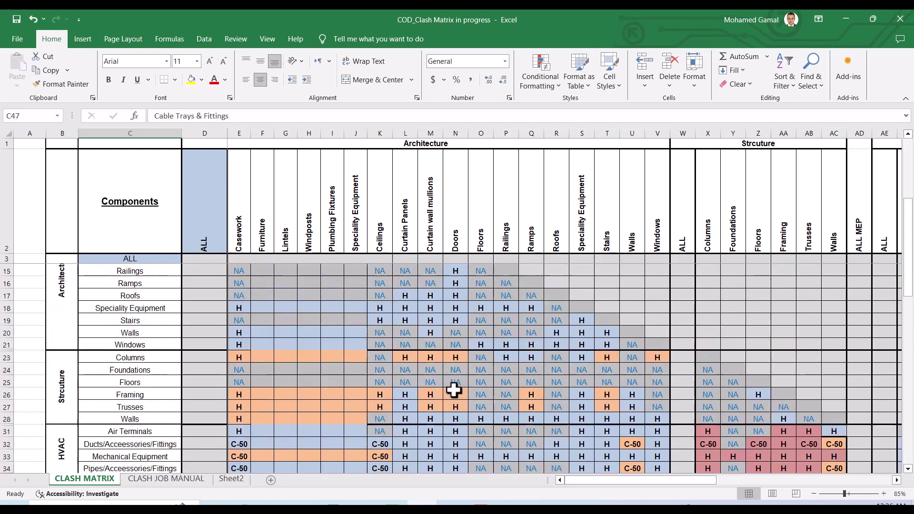
scroll(339, 360, "down", 2, "ctrl")
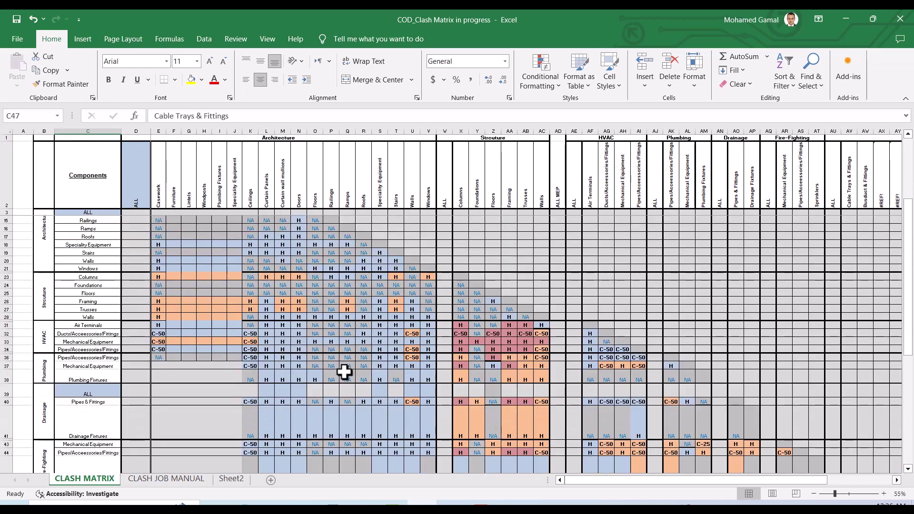
scroll(346, 374, "down", 3)
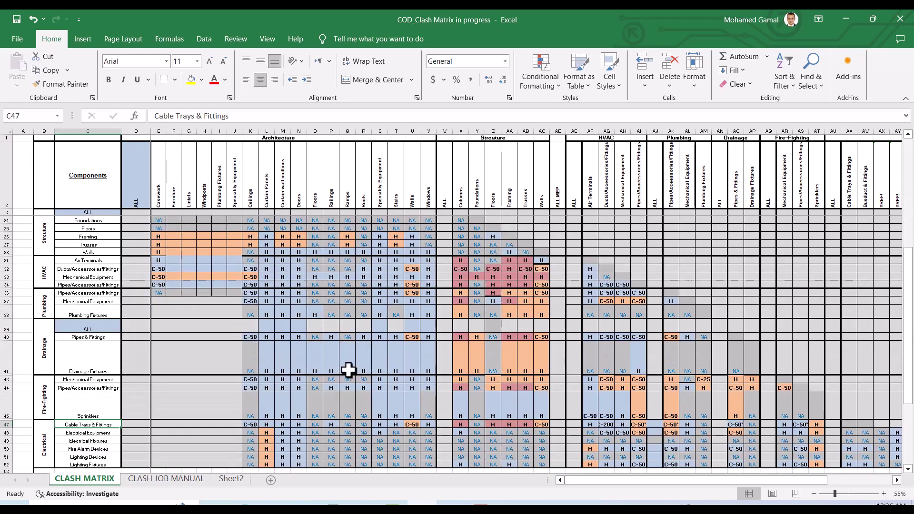